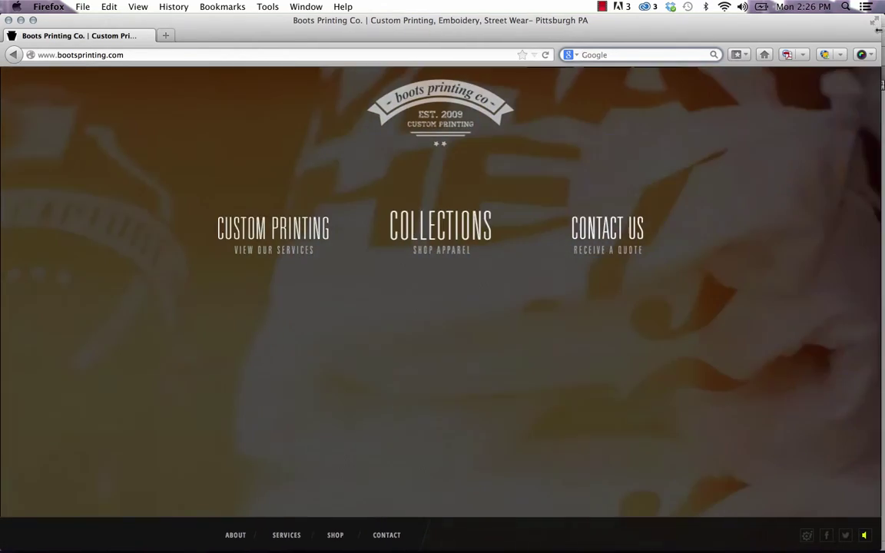
Step: Narrow the browser window to examine how the three headings on the Boots Printing site rearrange
left_click_drag(878, 29, 481, 34)
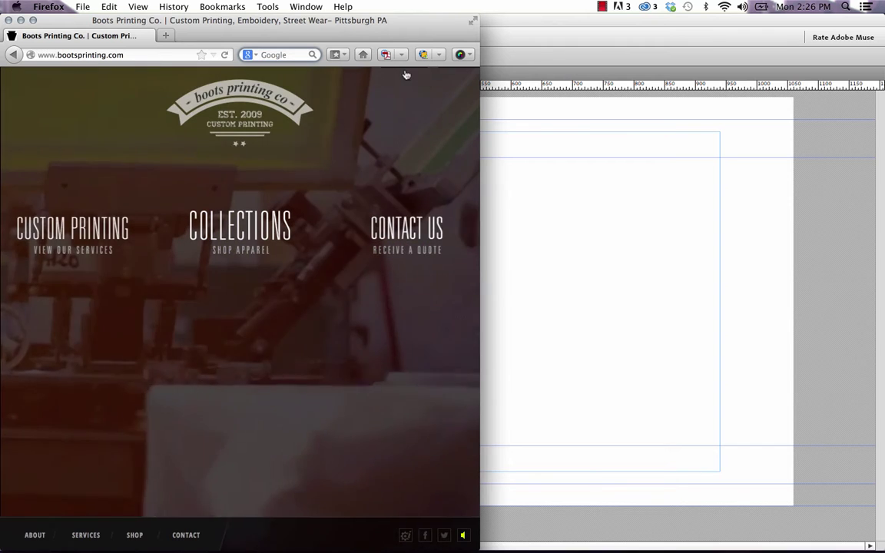
left_click_drag(479, 92, 443, 100)
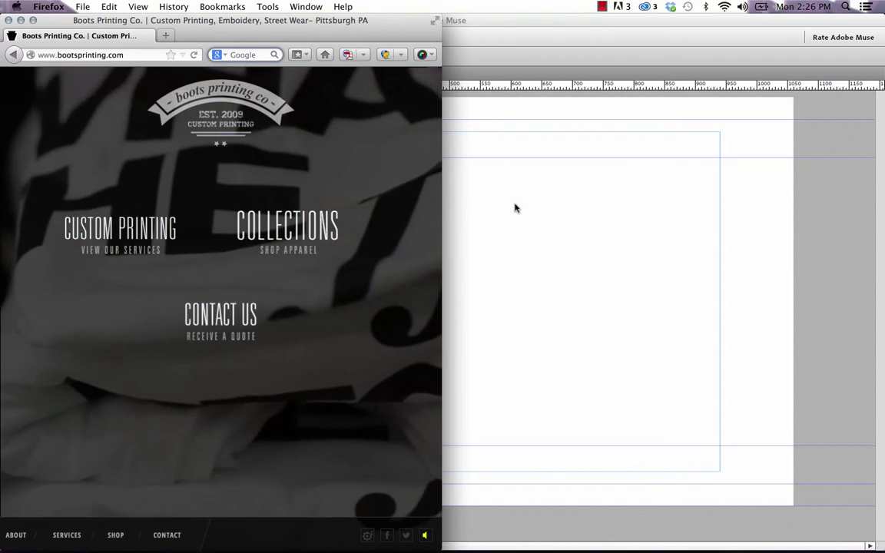
Step: Switch to Adobe Muse and draw a text frame across the page's full width just below the header guide, ready for text entry
left_click(515, 208)
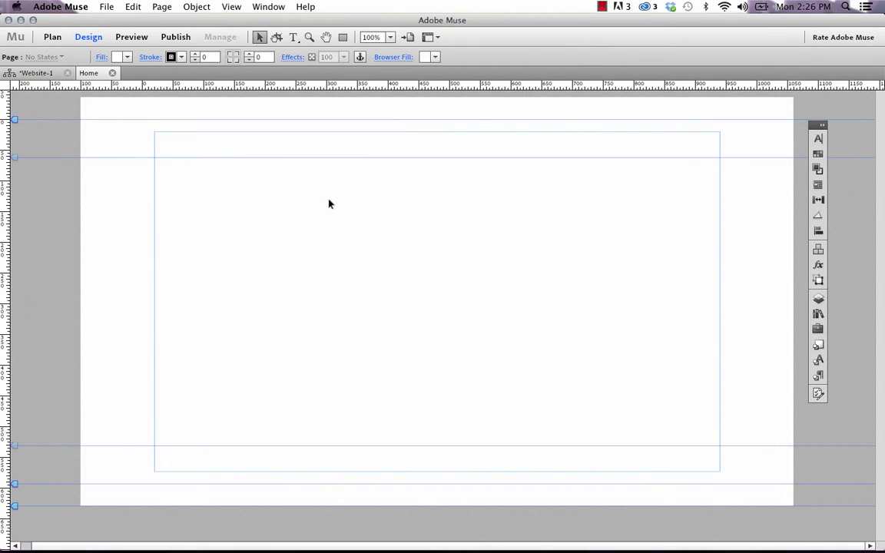
left_click(294, 38)
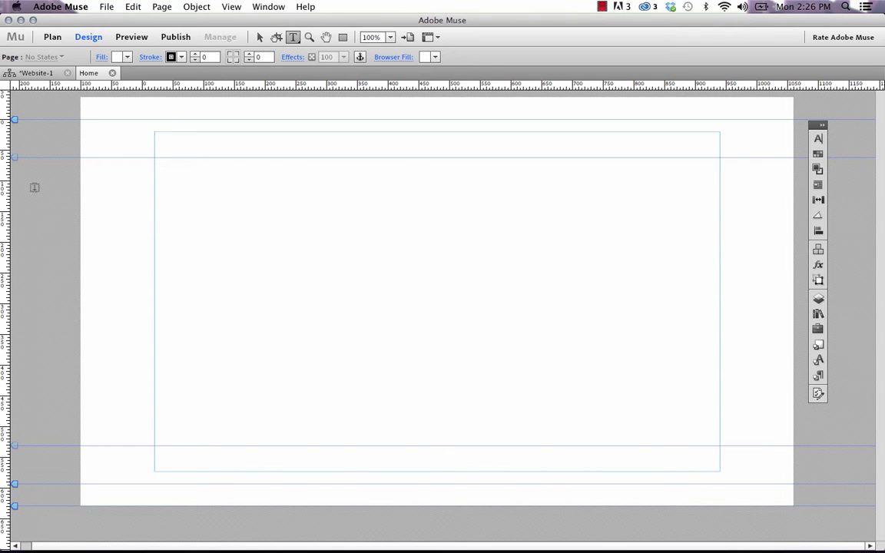
left_click_drag(83, 159, 794, 349)
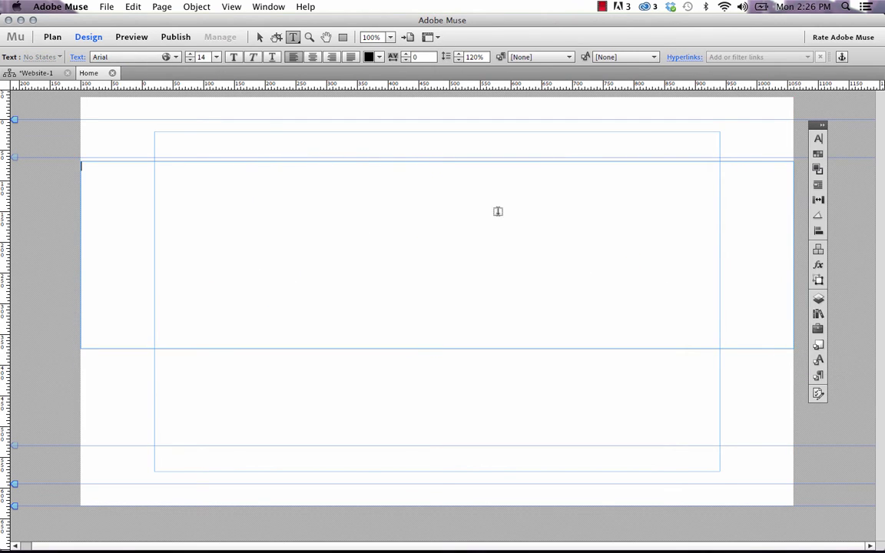
left_click(259, 38)
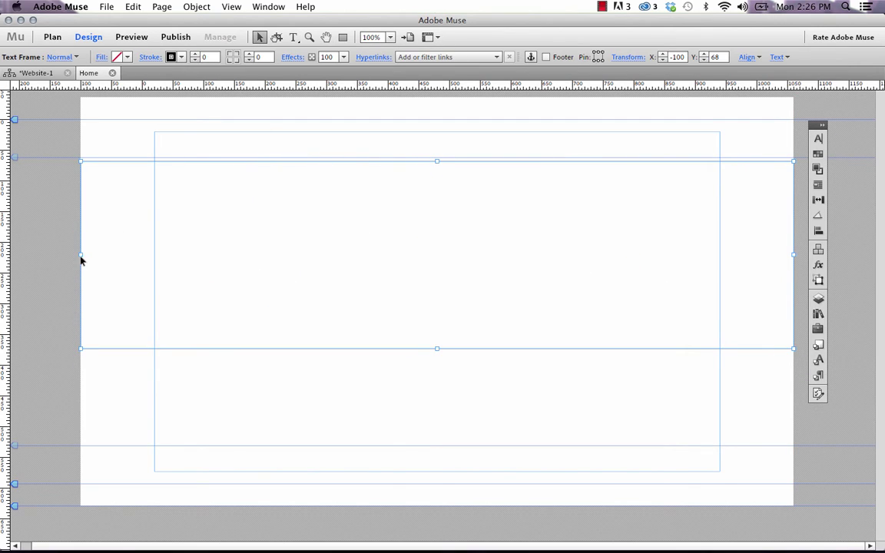
left_click_drag(80, 255, 79, 257)
left_click(293, 37)
left_click(216, 199)
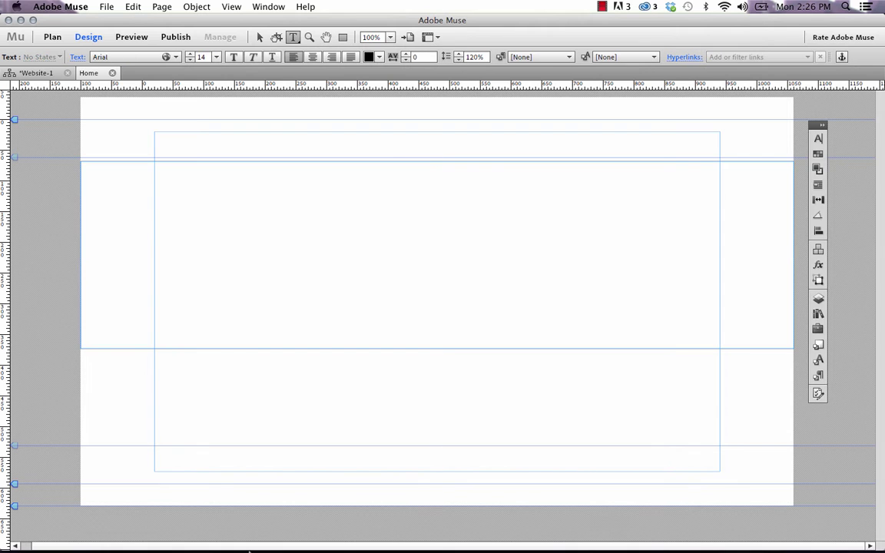
Step: Switch to Firefox, search for "lipsum" and generate placeholder paragraphs on lipsum.com
left_click(270, 529)
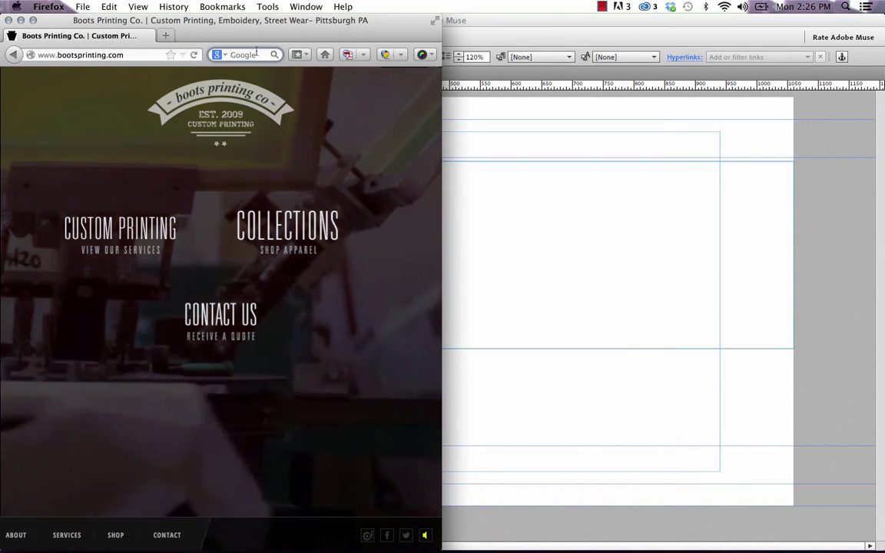
left_click(246, 55)
type("lipsum")
key("Return")
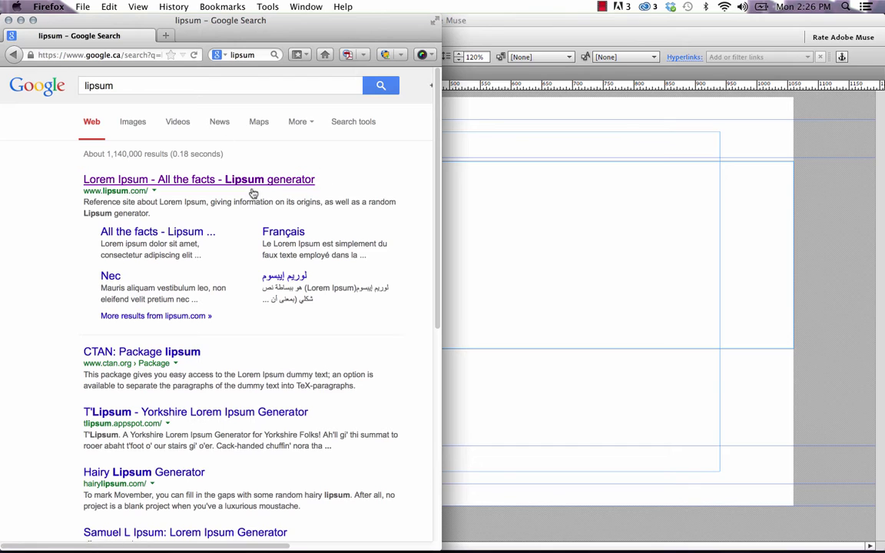
left_click(251, 188)
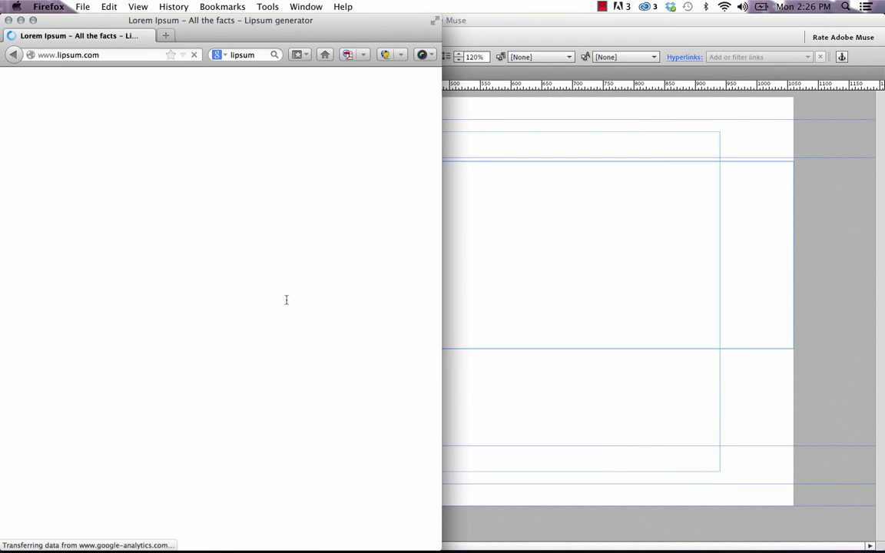
left_click(329, 440)
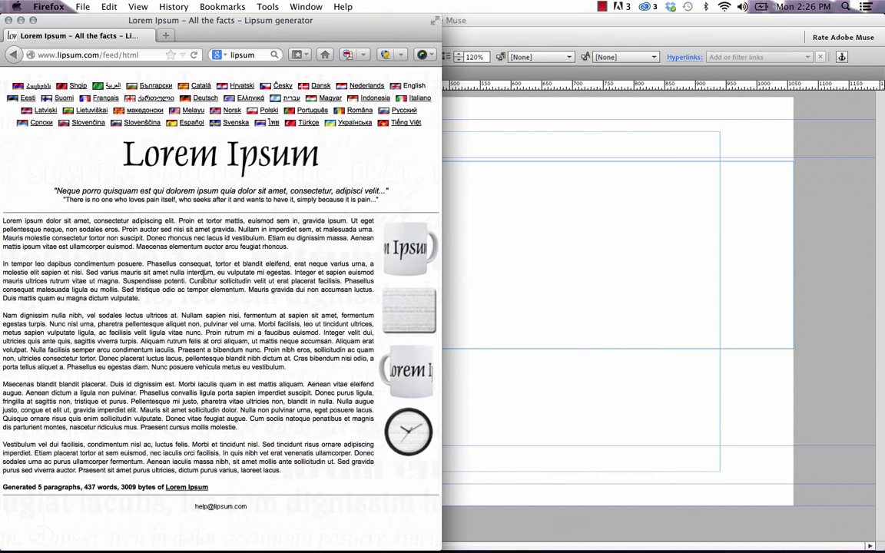
Step: Copy the first Lorem Ipsum paragraph and paste it into the full-width text frame in Adobe Muse
left_click_drag(287, 249, 37, 216)
key("super+c")
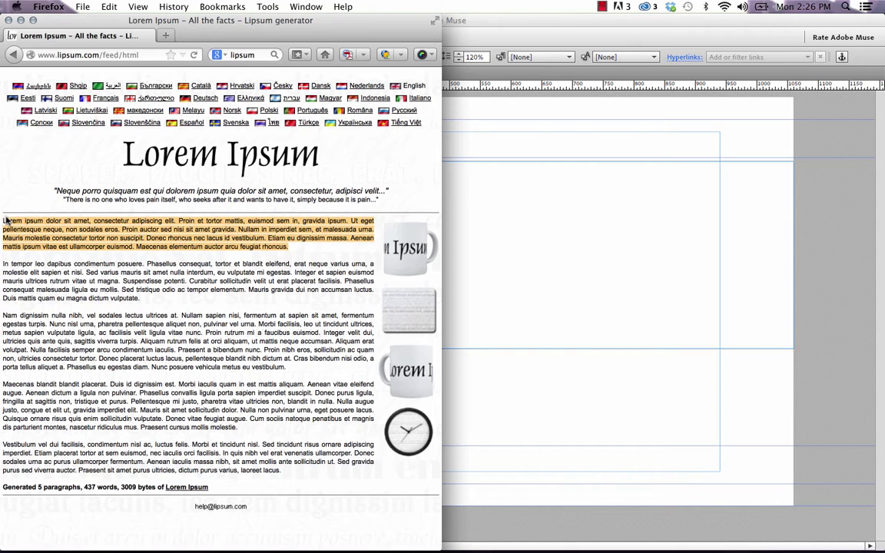
left_click(559, 190)
key("super+v")
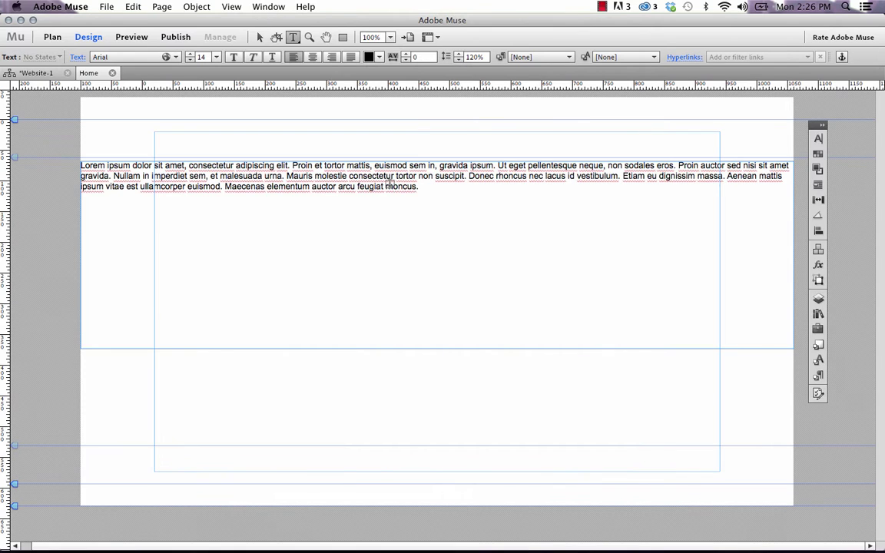
Step: Preview the Home page in the browser and resize the window to check how the paragraph reflows
left_click(260, 37)
left_click(107, 6)
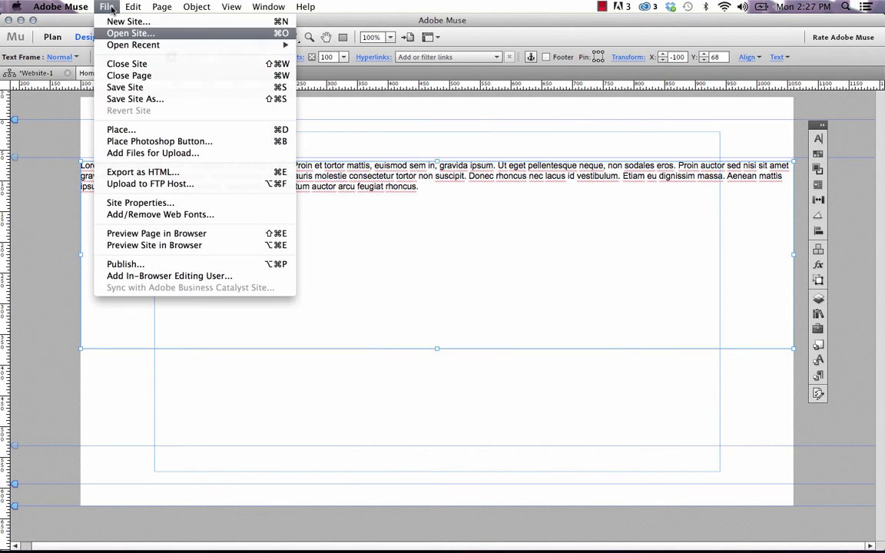
left_click(187, 237)
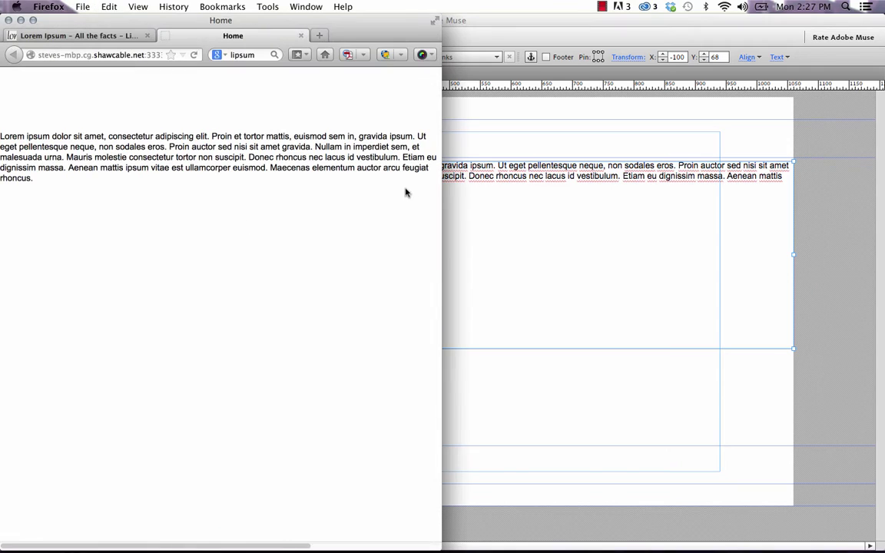
left_click_drag(445, 190, 524, 208)
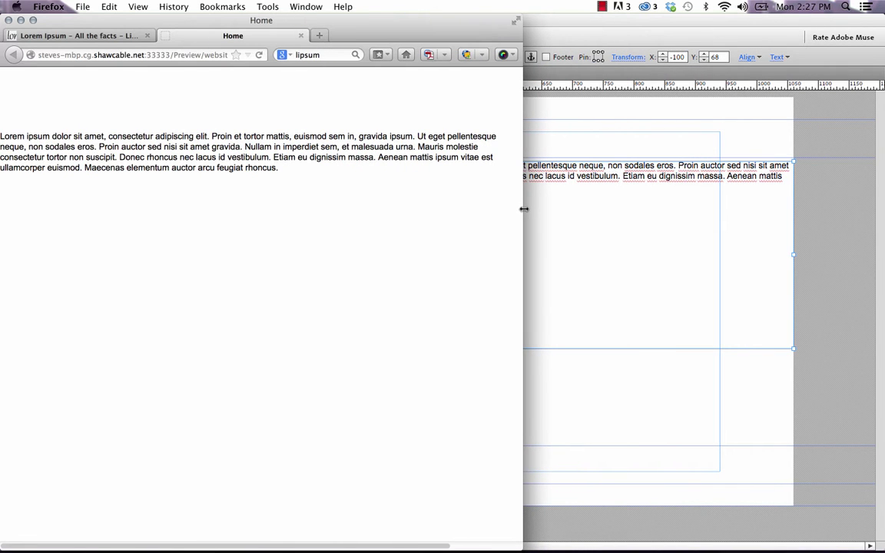
Step: Return to Adobe Muse and delete the whole Lorem Ipsum paragraph from the text frame
left_click(638, 117)
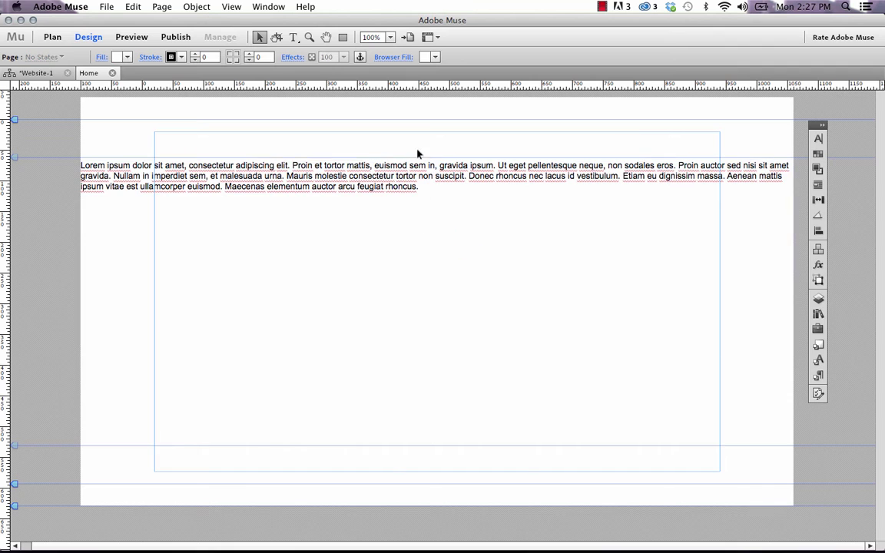
double_click(412, 189)
left_click_drag(412, 189, 71, 143)
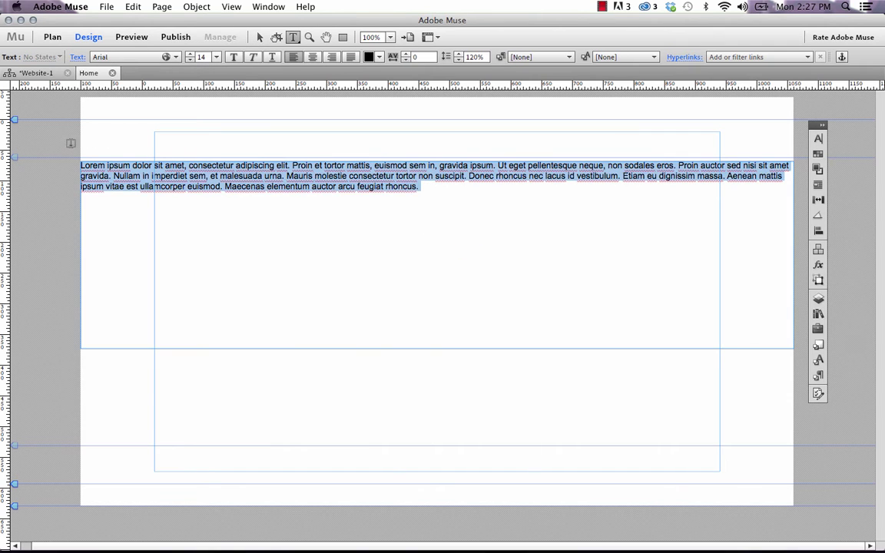
key("BackSpace")
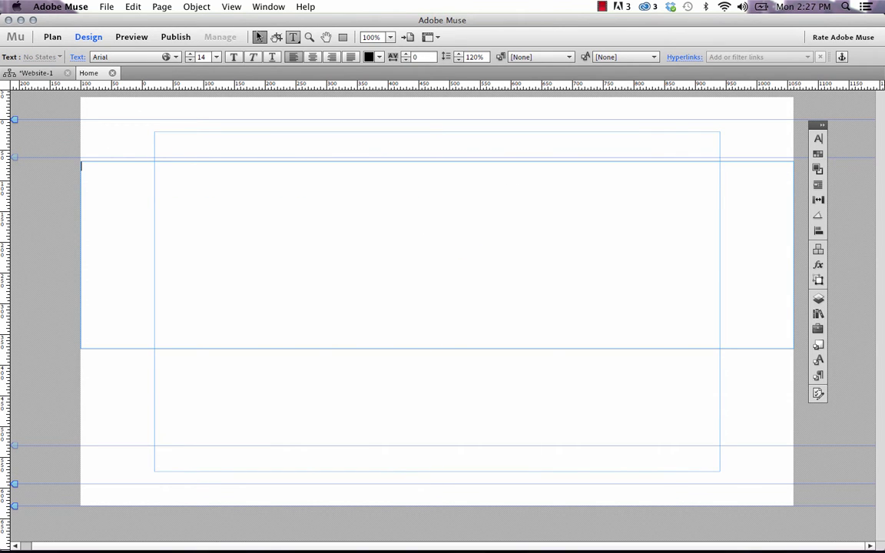
Step: Move the empty text frame down the page to Y 144 and deselect it
key("Escape")
left_click_drag(341, 251, 343, 298)
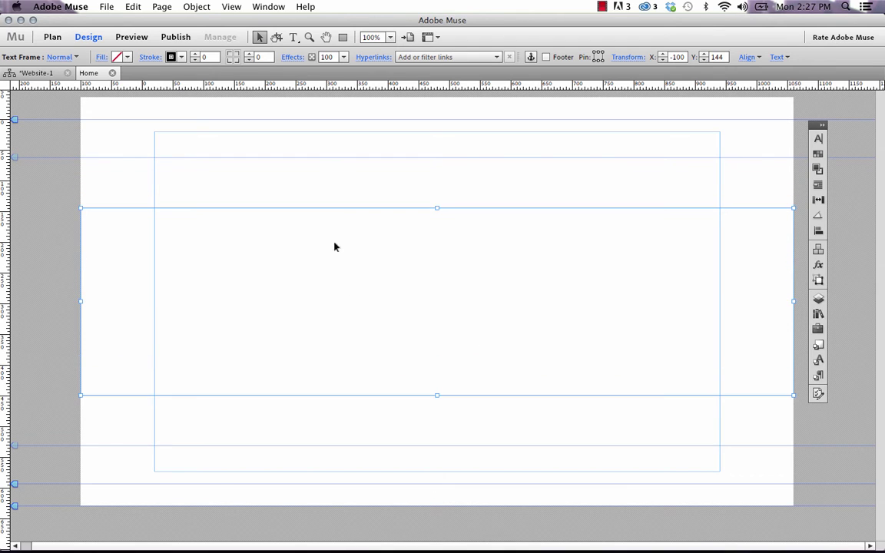
left_click(318, 155)
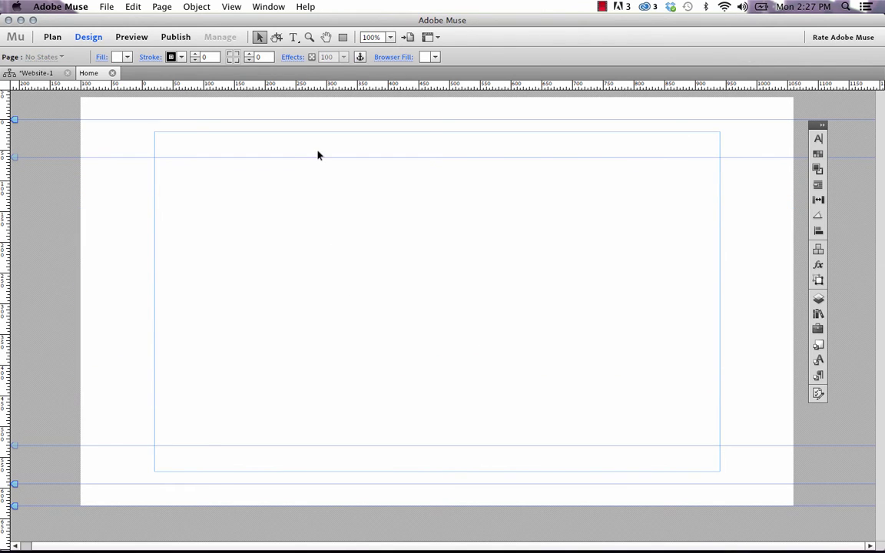
Step: Load Circle_Tools.jpg, Circle_Training.jpg and Circle_Widgets.jpg from the Reponsive folder for placing on the page
key("super+d")
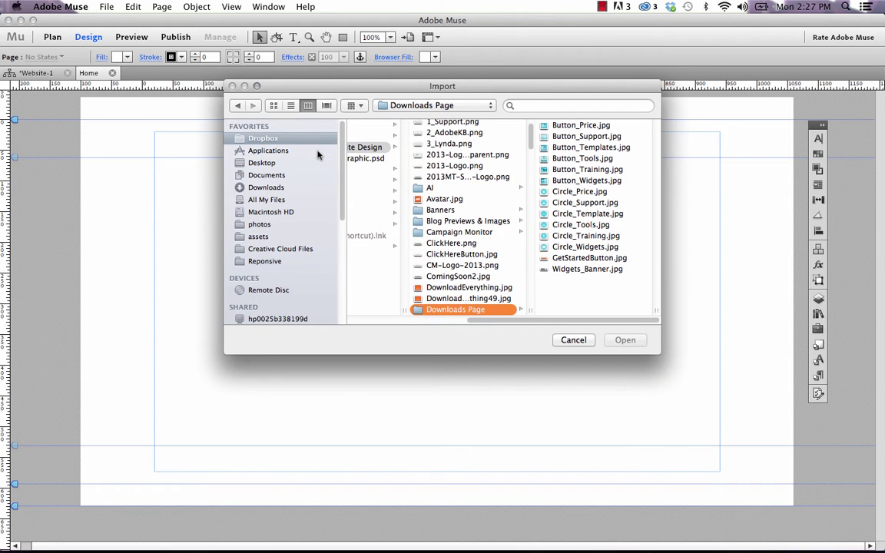
left_click(278, 261)
left_click(390, 125)
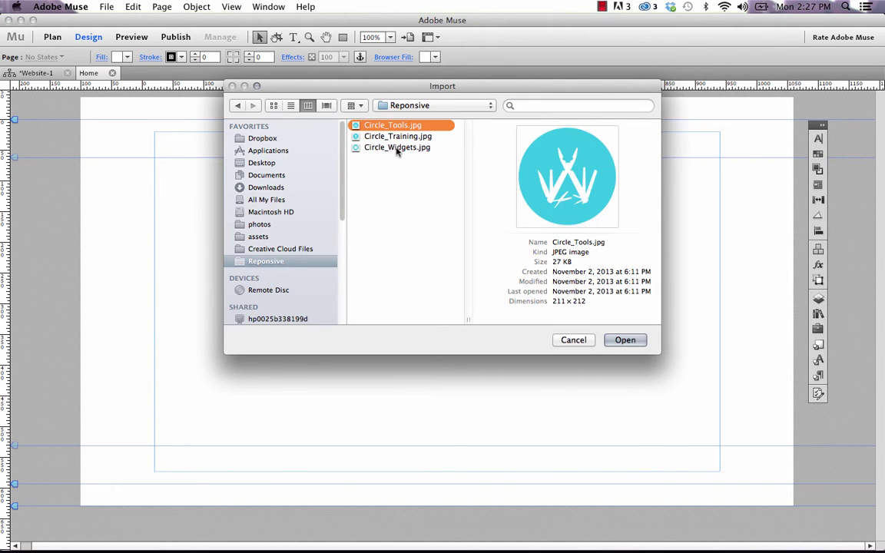
left_click(397, 149, "shift")
left_click(634, 340)
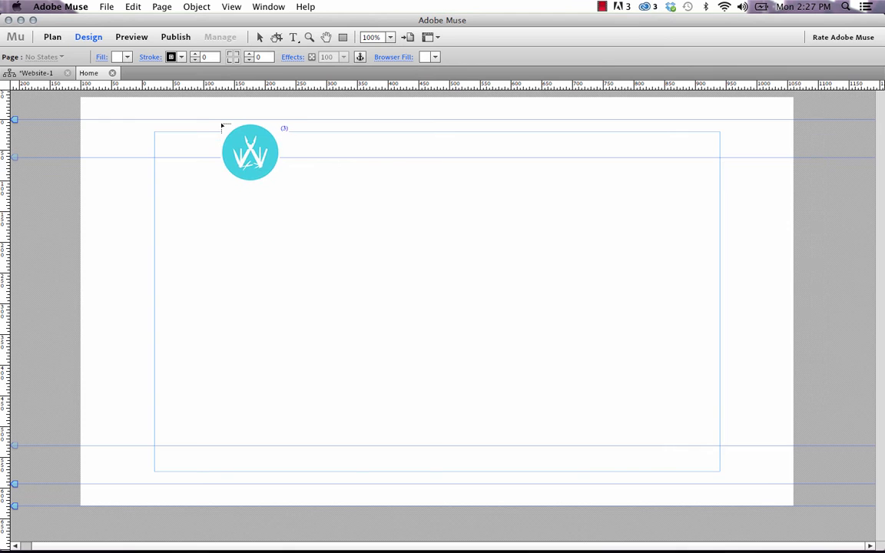
Step: Place the three circle images in a row above the text frame, moving the widgets circle out to X 646, Y 0
left_click(221, 124)
left_click(376, 124)
left_click(513, 121)
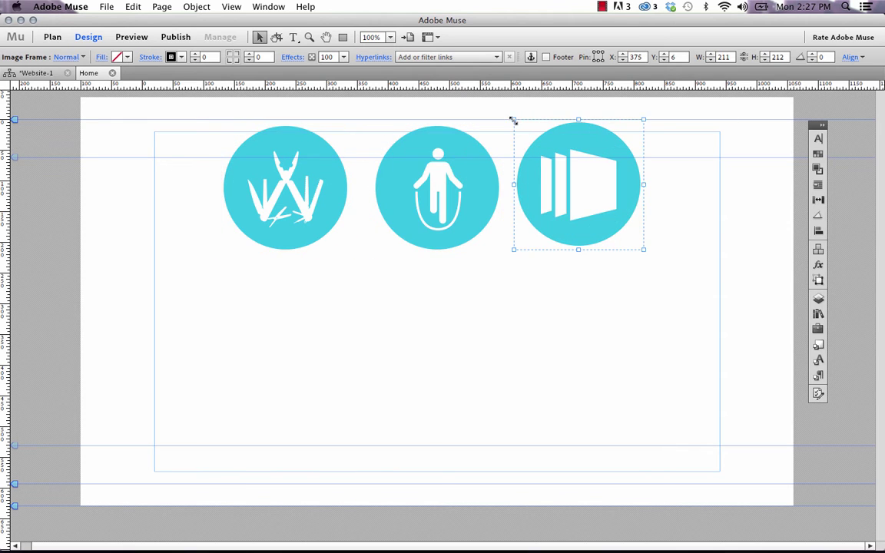
left_click_drag(576, 188, 601, 190)
left_click(418, 212)
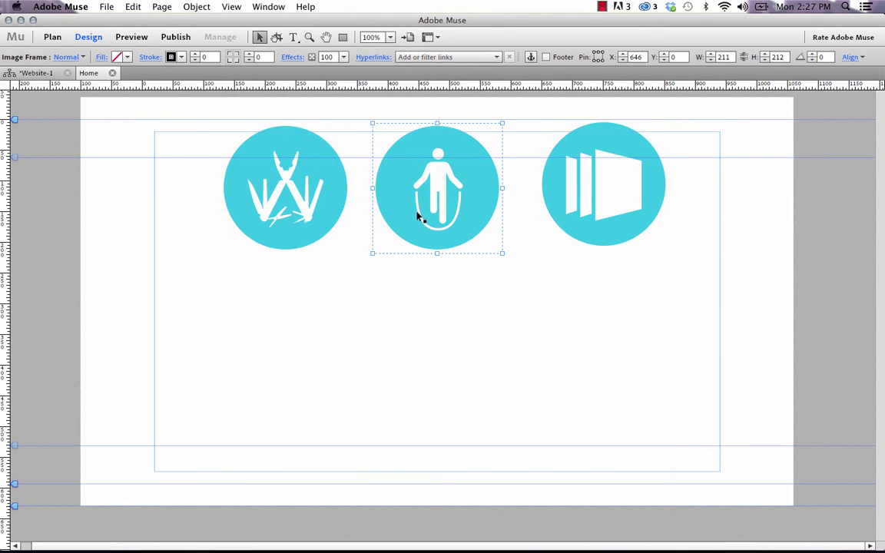
Step: Cut the tools circle image and paste it inline at the start of the text frame
left_click(319, 206)
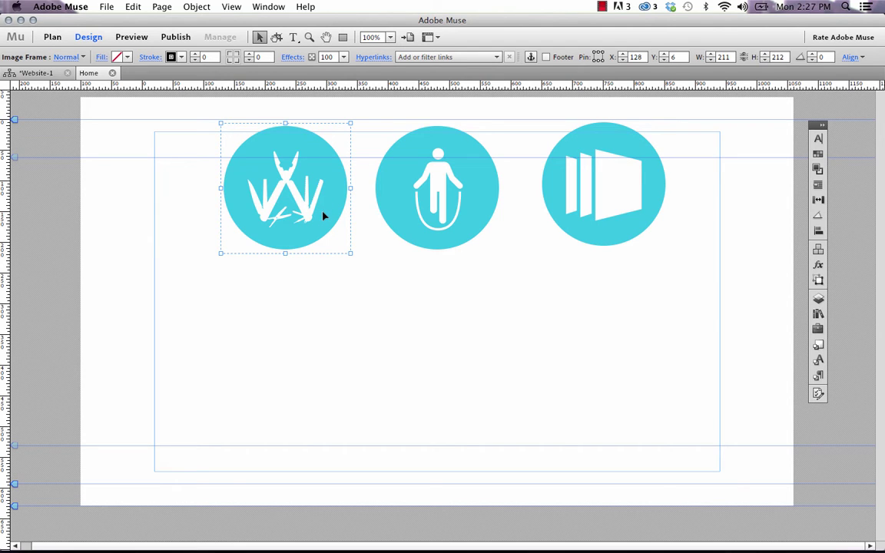
left_click(135, 8)
left_click(145, 51)
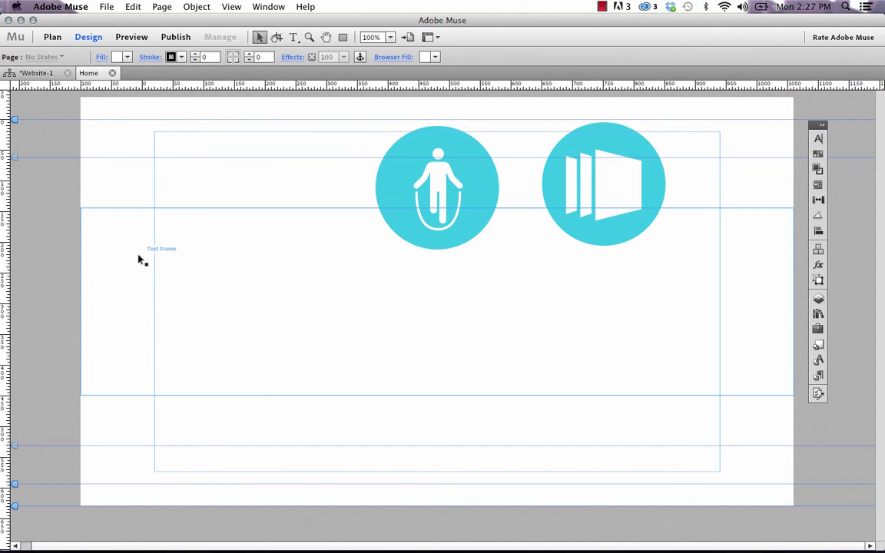
left_click(129, 243)
left_click(128, 240)
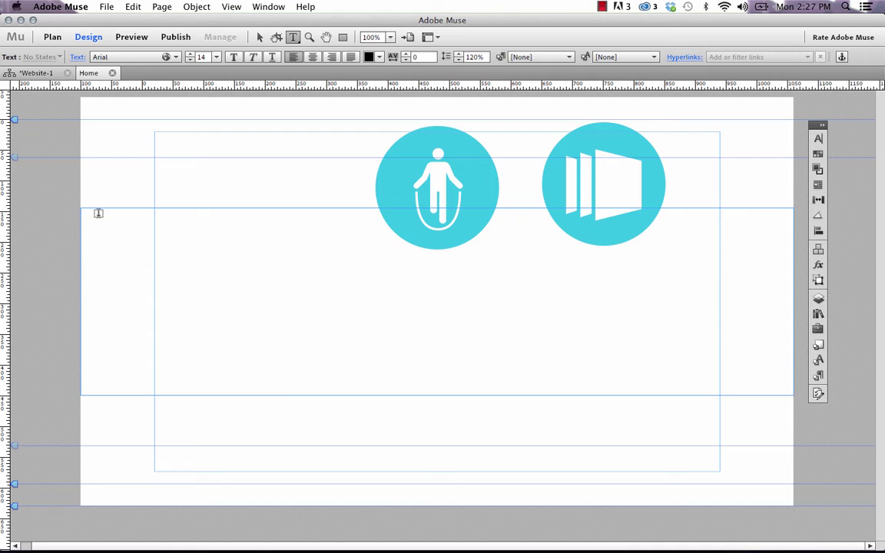
right_click(96, 214)
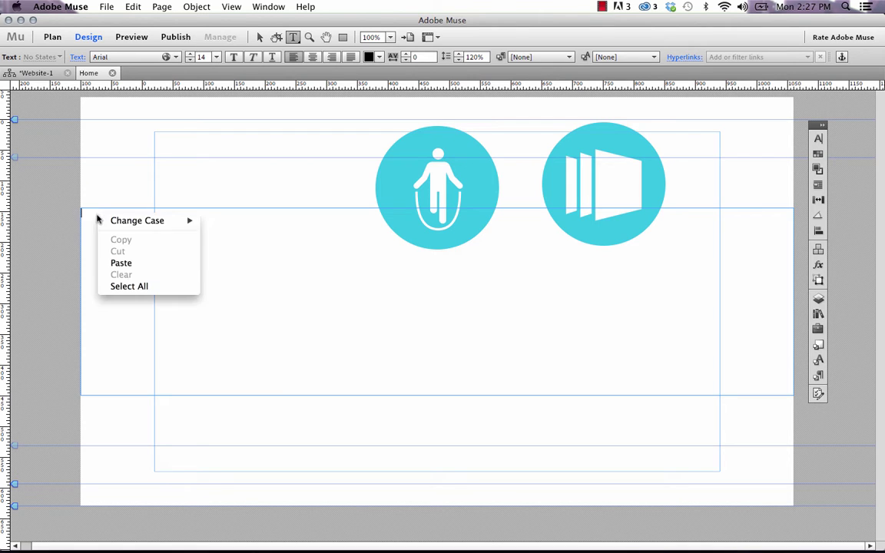
left_click(123, 263)
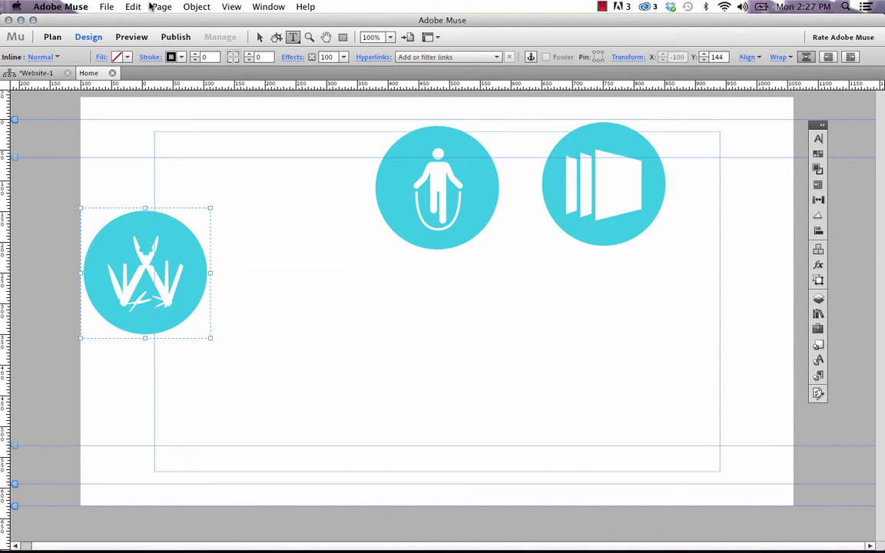
Step: Cut the training circle image and paste it inline in the text frame directly after the tools circle
left_click(260, 37)
left_click(438, 172)
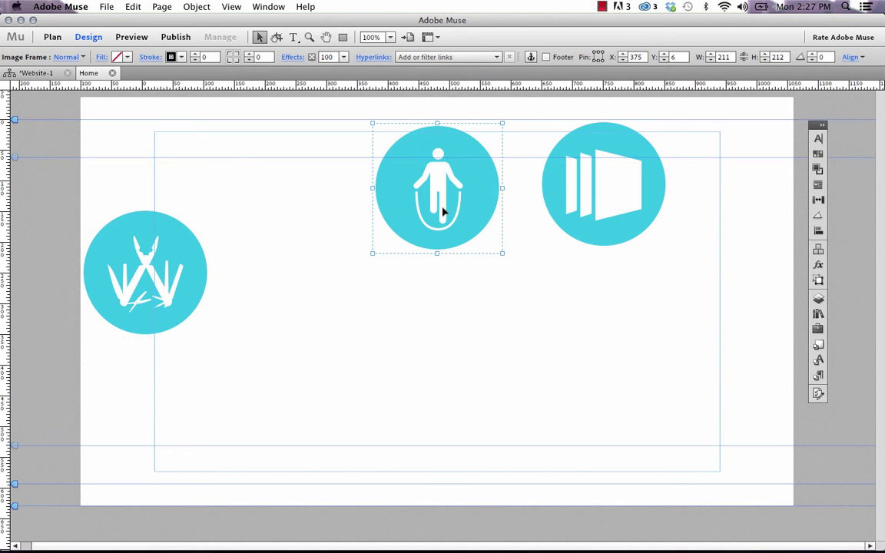
key("super+x")
left_click(258, 266)
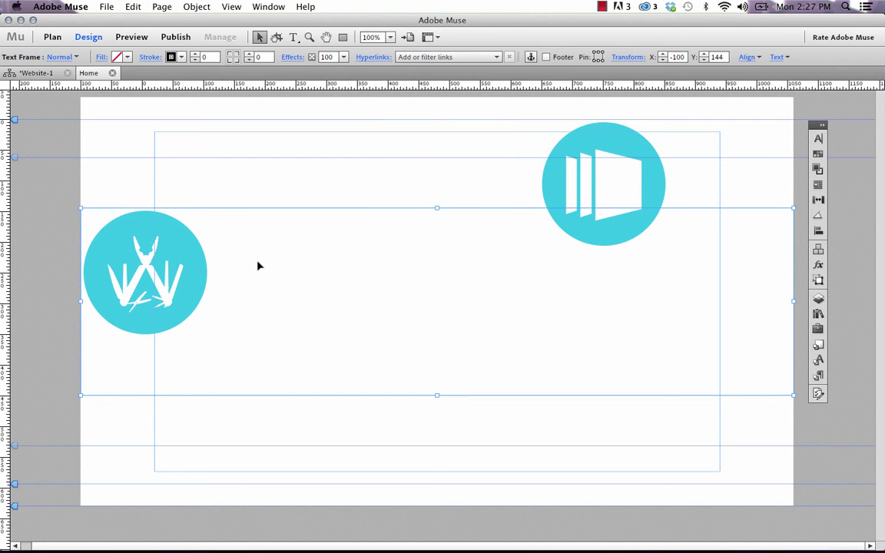
double_click(245, 252)
right_click(217, 225)
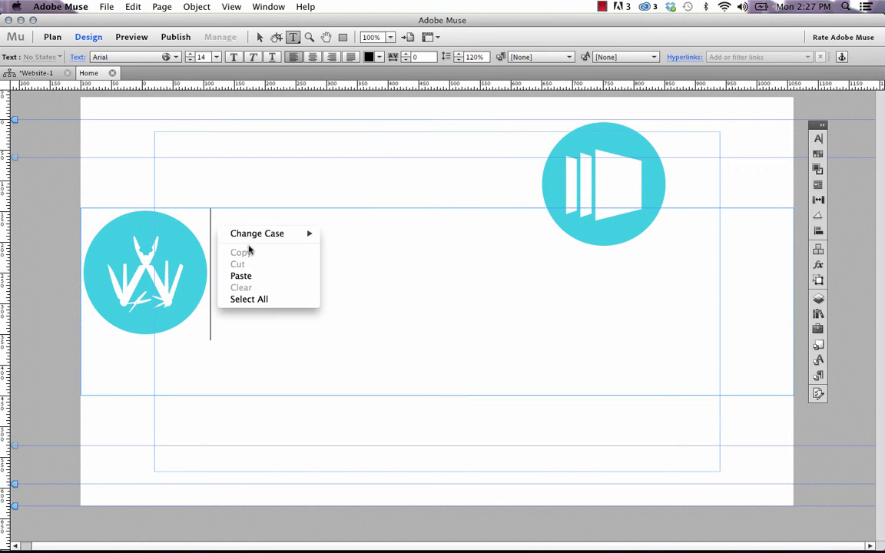
left_click(243, 276)
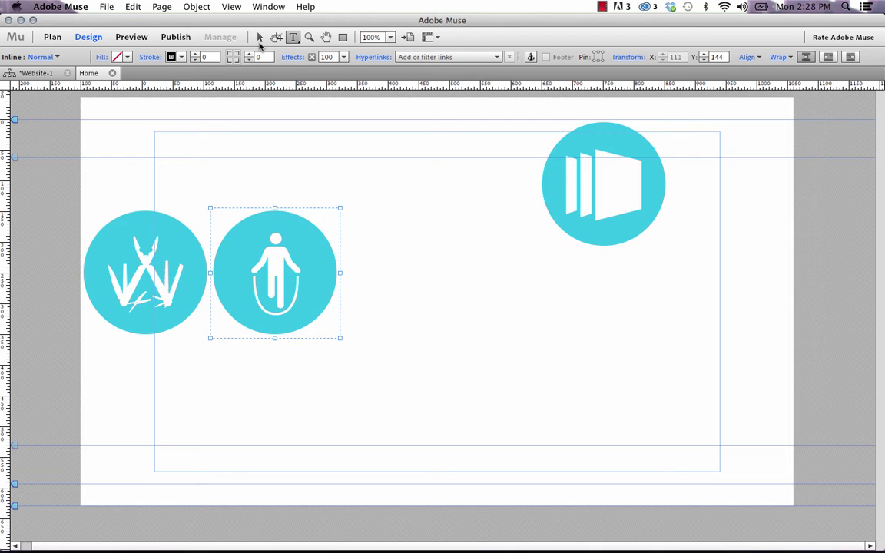
Step: Cut the widgets circle image and paste it inline in the text frame directly after the training circle
left_click(259, 37)
left_click(589, 198)
key("super+x")
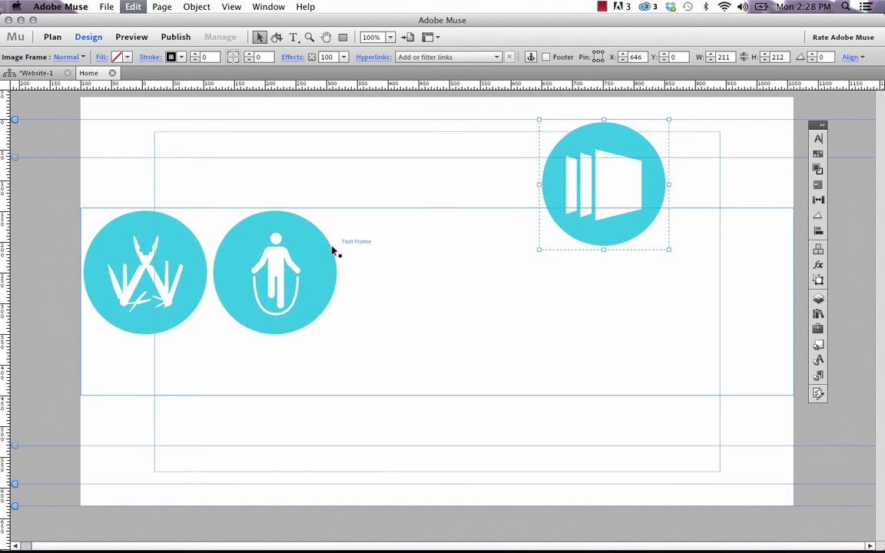
left_click(381, 244)
double_click(376, 234)
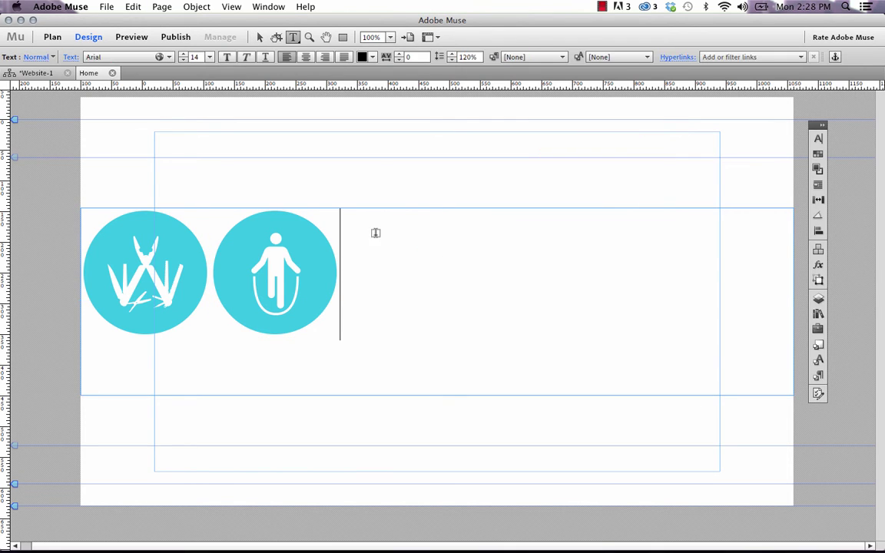
right_click(374, 234)
left_click(400, 282)
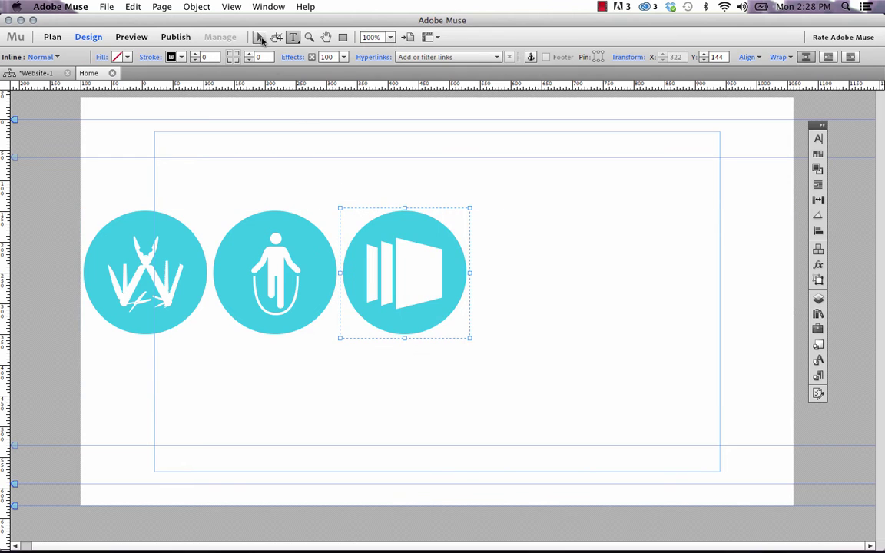
left_click(463, 162)
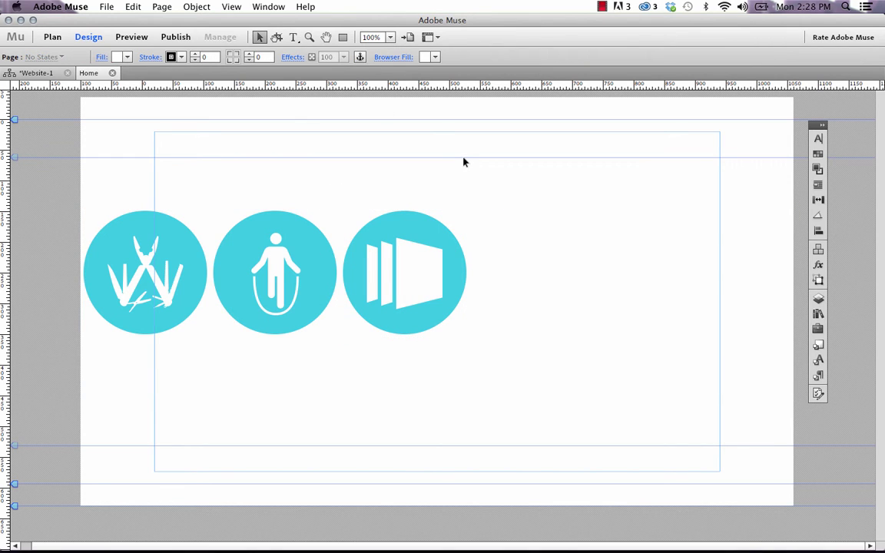
Step: Preview the page in the browser and resize the window slightly to check the row of circles, then return to Adobe Muse
left_click(107, 7)
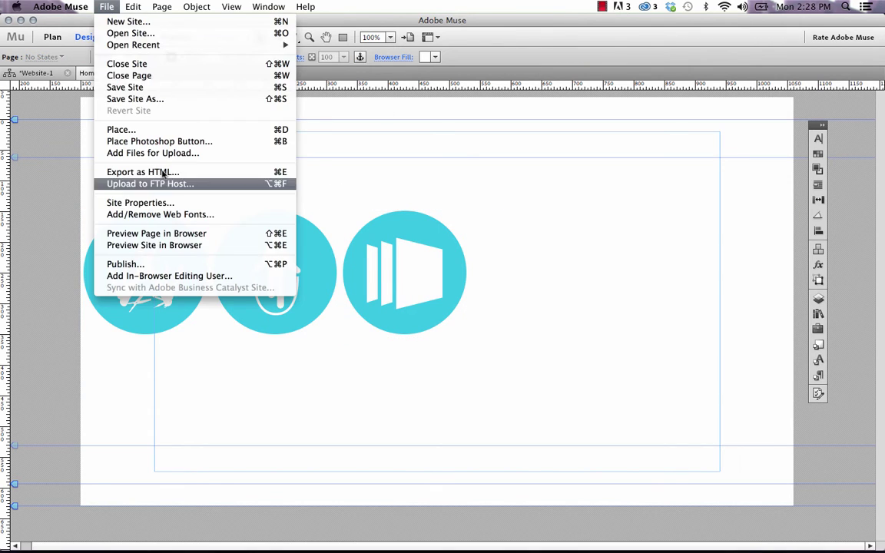
left_click(153, 232)
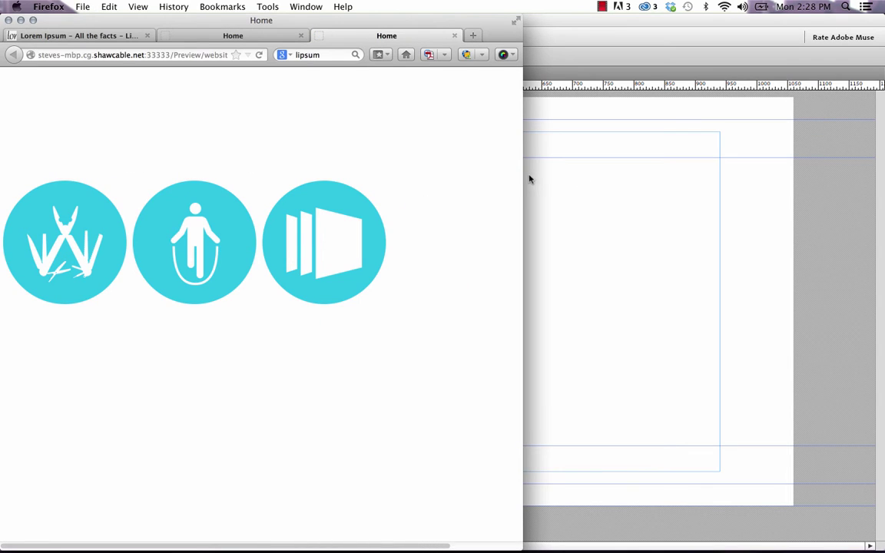
left_click_drag(525, 177, 545, 218)
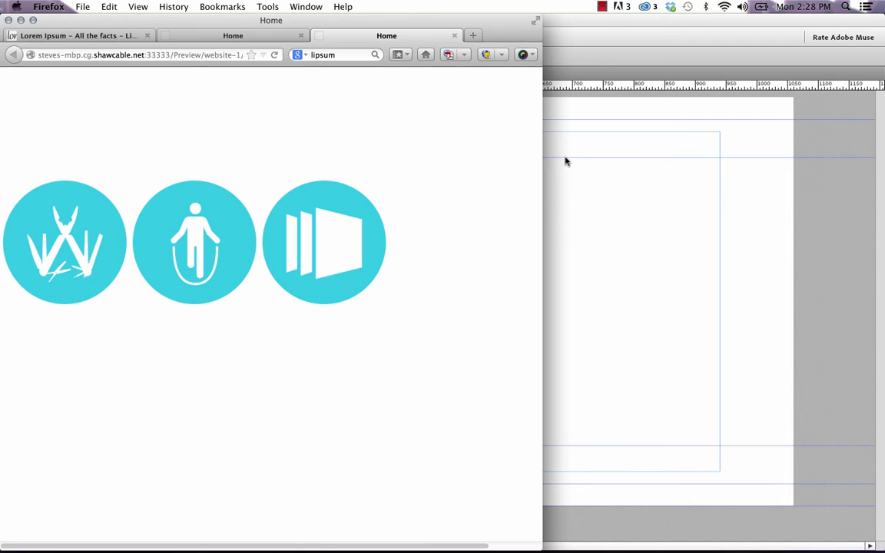
left_click(592, 182)
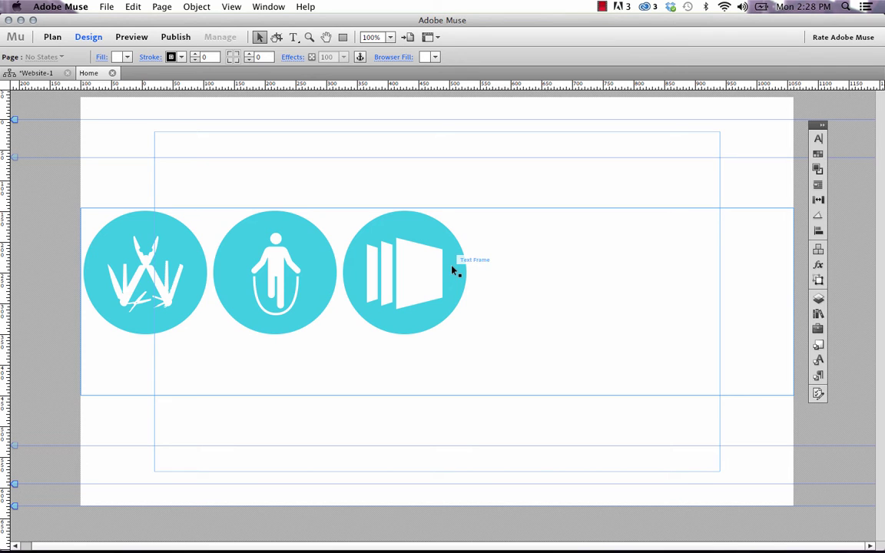
Step: Set the left margin of the text frame's paragraph holding the inline circles to 100
left_click(474, 254)
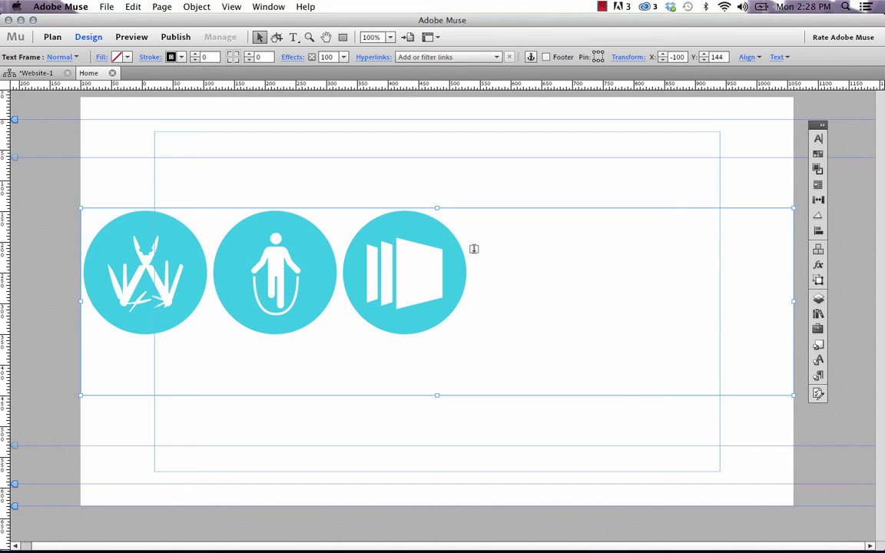
double_click(474, 248)
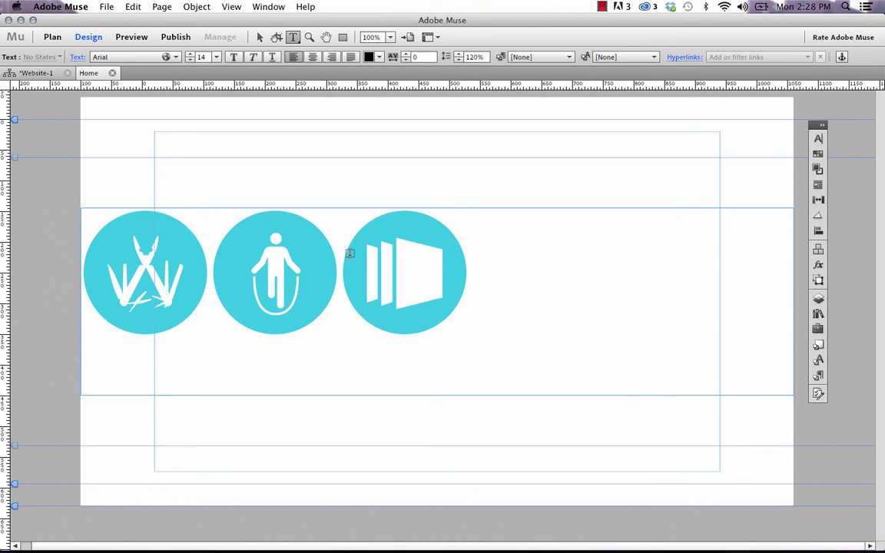
key("Left")
left_click(817, 139)
left_click_drag(839, 122, 731, 151)
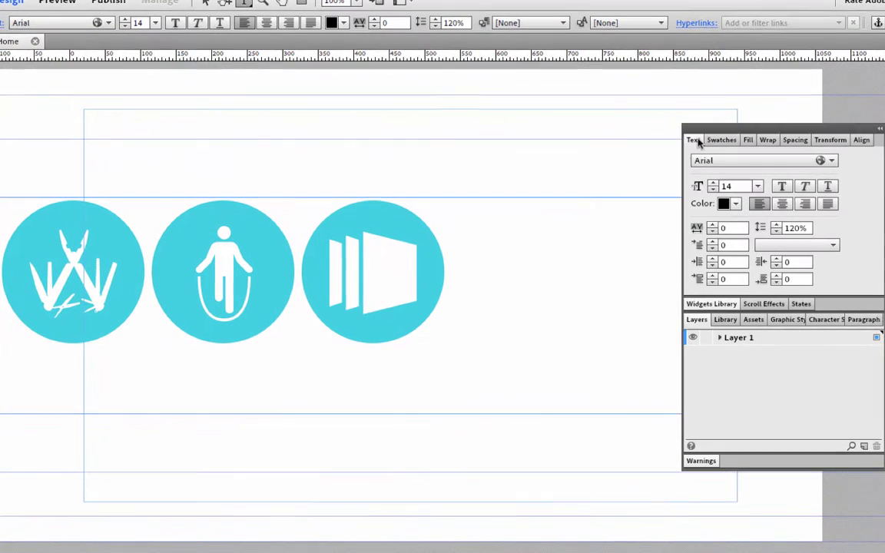
double_click(726, 262)
type("100")
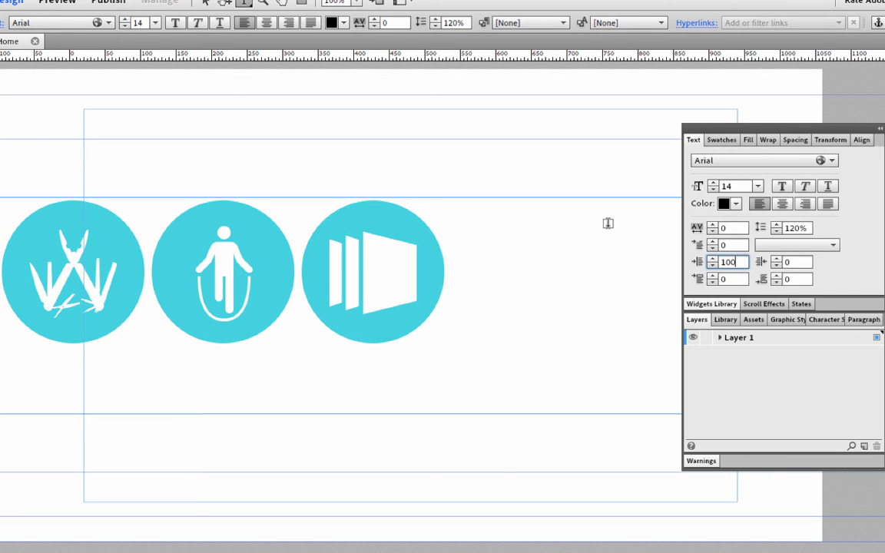
key("Return")
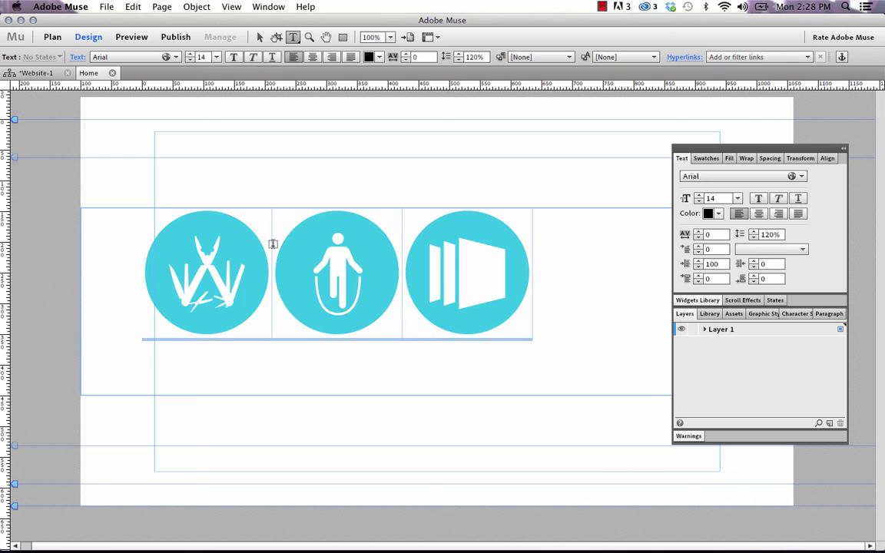
Step: Widen the gaps between the three inline circles by inserting two spaces between each neighbouring pair
left_click(405, 263)
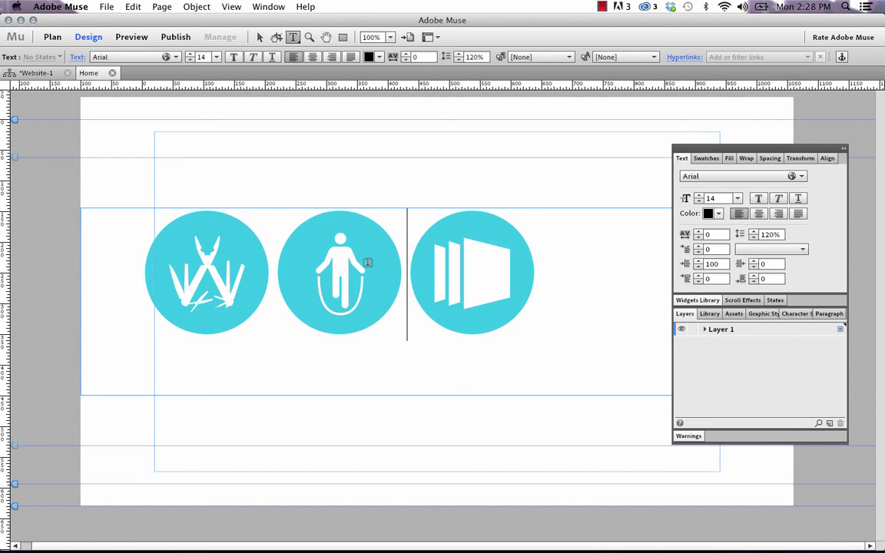
left_click(409, 274)
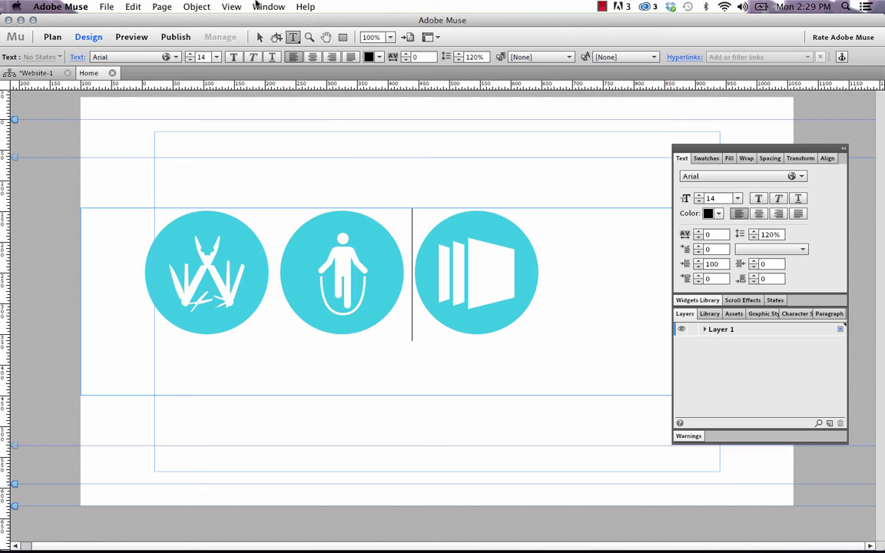
left_click(259, 38)
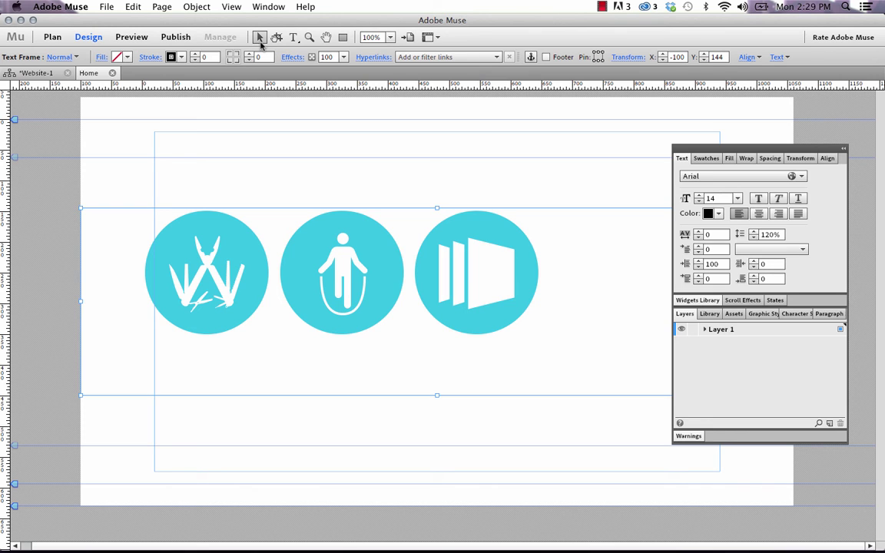
Step: Preview the page in the browser again and narrow the window to phone width to examine how the circles reflow
left_click(103, 8)
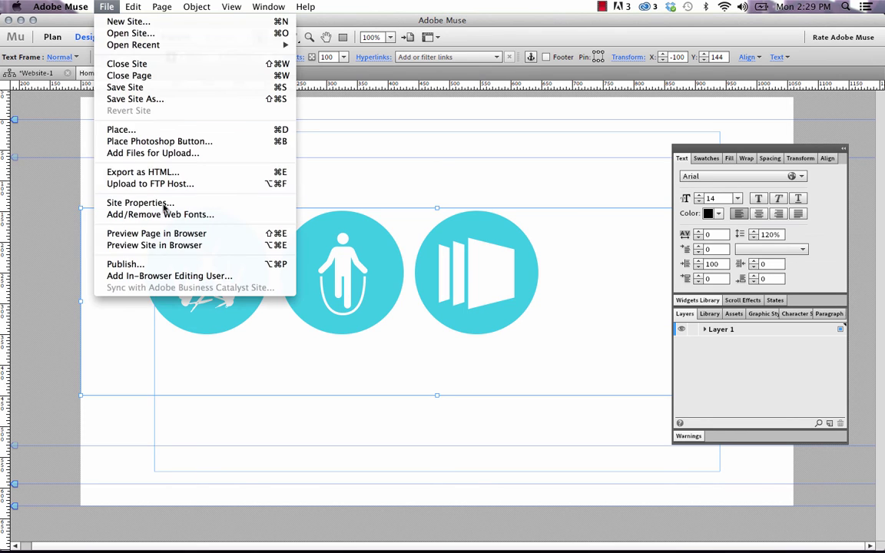
left_click(169, 237)
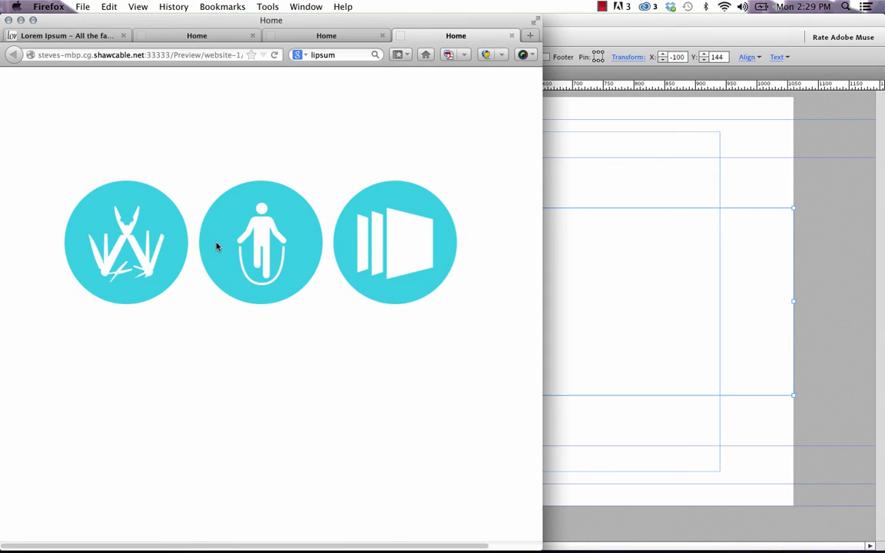
left_click_drag(541, 233, 242, 231)
scroll(235, 244, "down", 3)
scroll(180, 276, "up", 3)
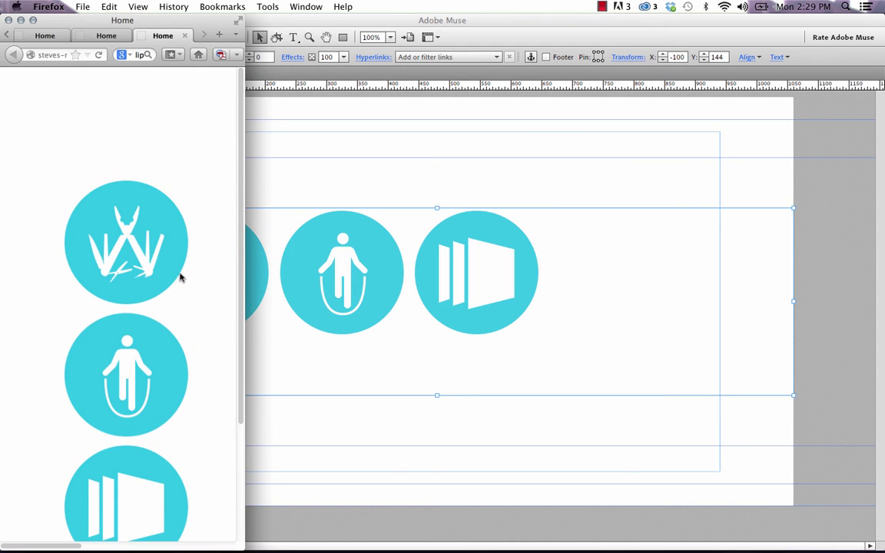